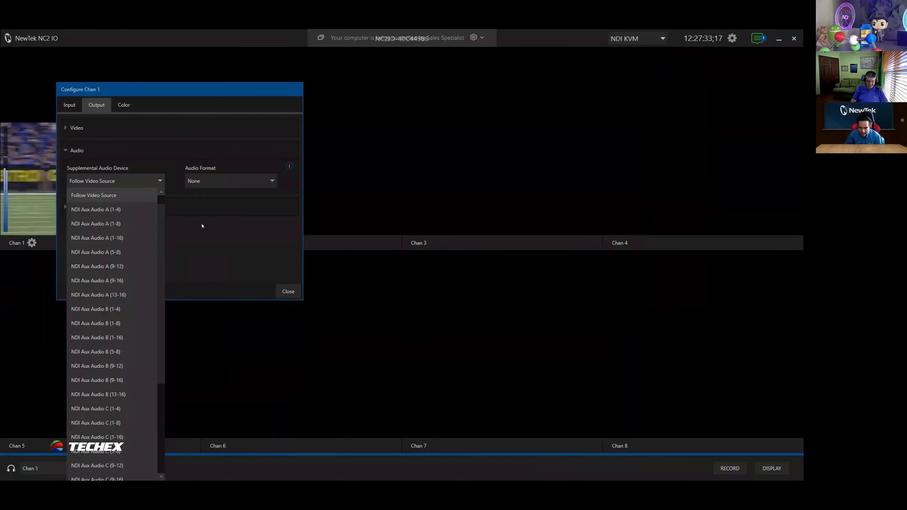
Review the supplemental audio device choices for Channel 1's output and compare the channel's input video settings
{"action": "scroll", "coordinate": [141, 248], "scroll_direction": "down", "scroll_amount": 3}
{"action": "scroll", "coordinate": [136, 275], "scroll_direction": "up", "scroll_amount": 3}
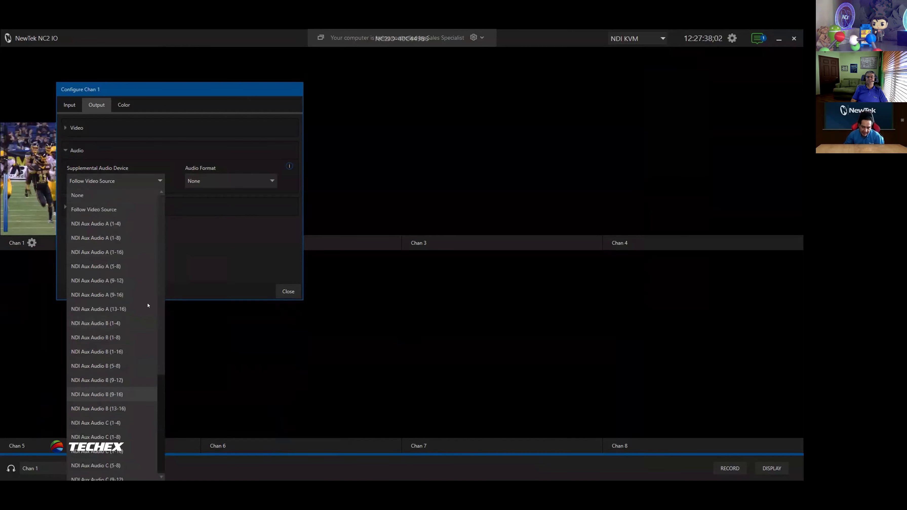
{"action": "left_click", "coordinate": [203, 266]}
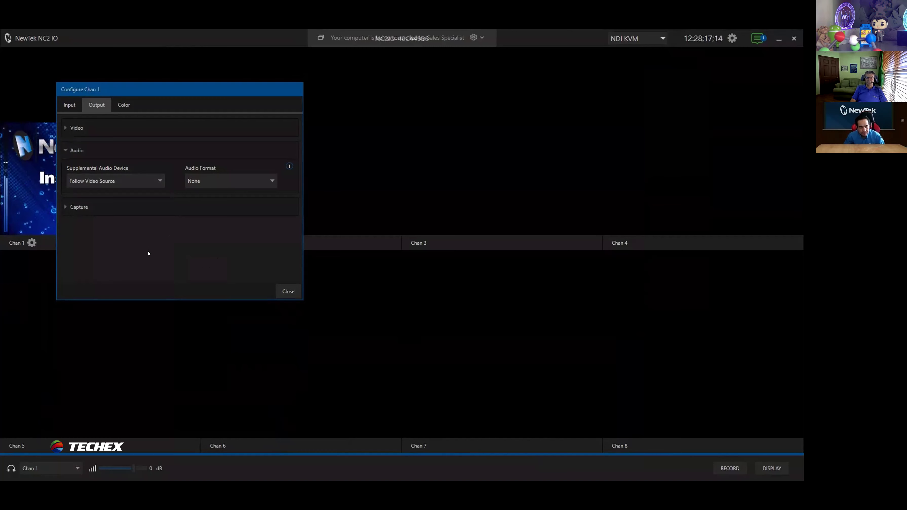
{"action": "left_click", "coordinate": [71, 105]}
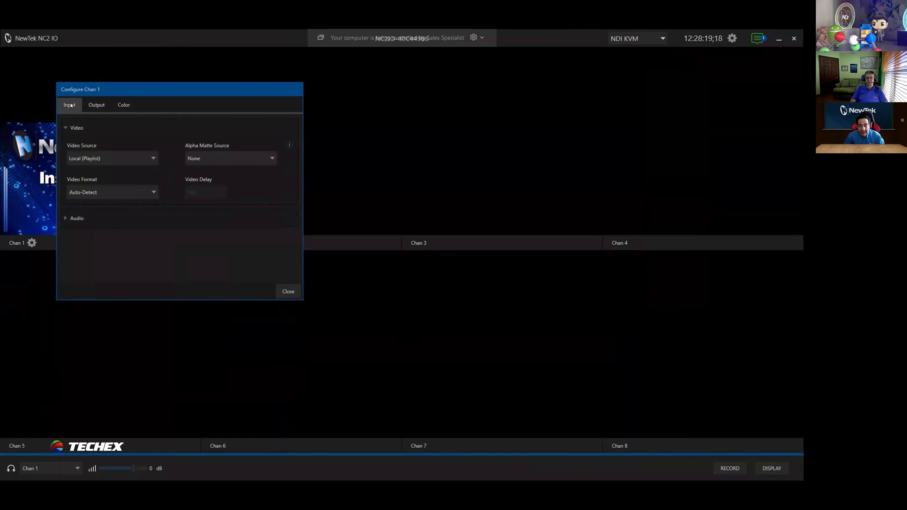
{"action": "left_click", "coordinate": [96, 105]}
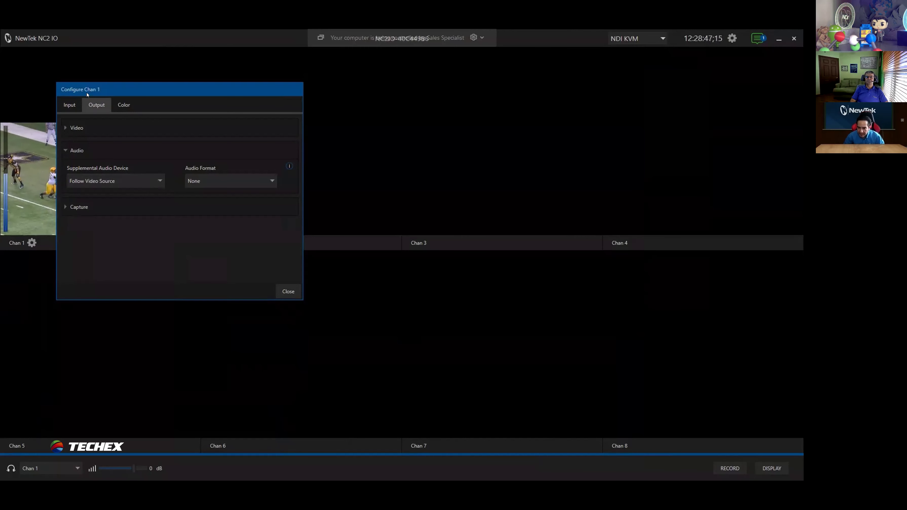
Examine Channel 1's input audio source, audio type and per-channel level controls
{"action": "left_click", "coordinate": [69, 105]}
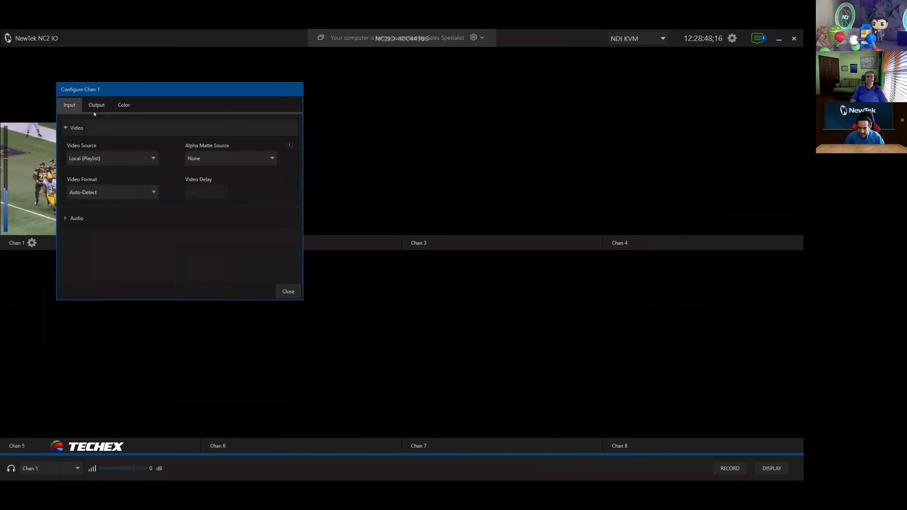
{"action": "left_click", "coordinate": [64, 220]}
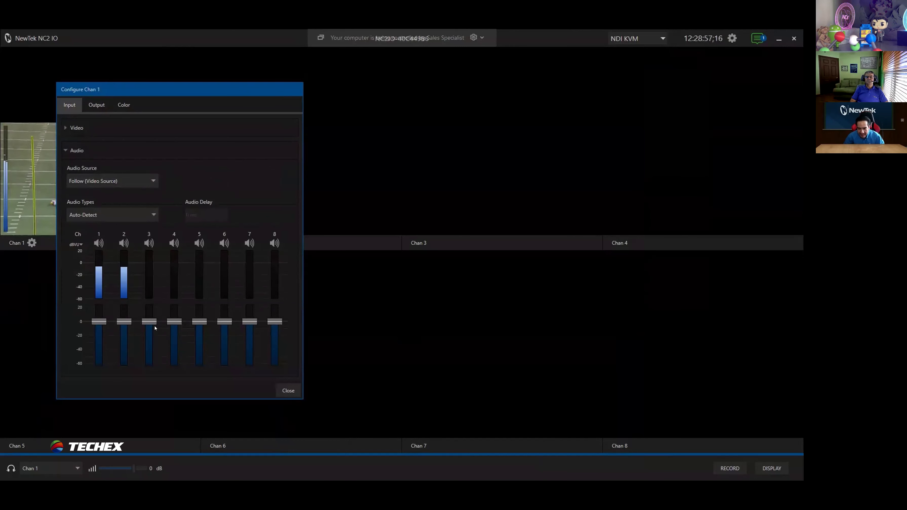
{"action": "mouse_move", "coordinate": [149, 335]}
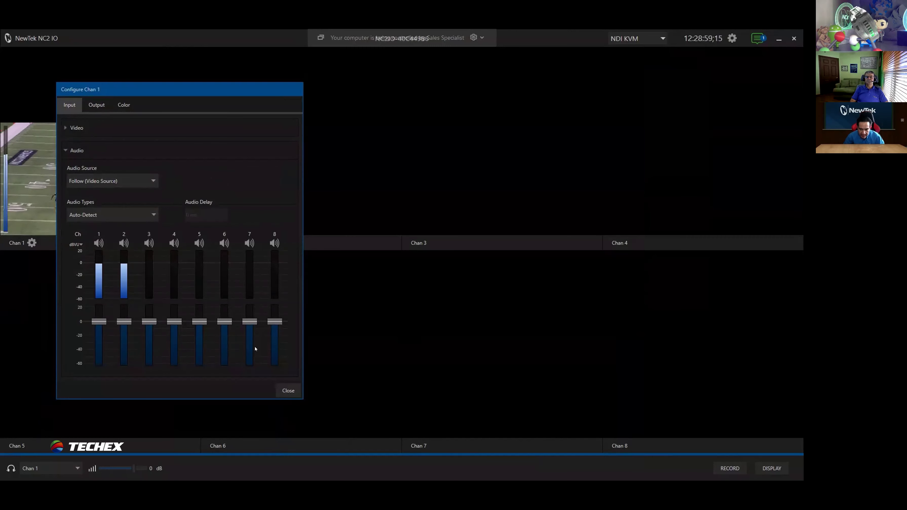
{"action": "mouse_move", "coordinate": [246, 346]}
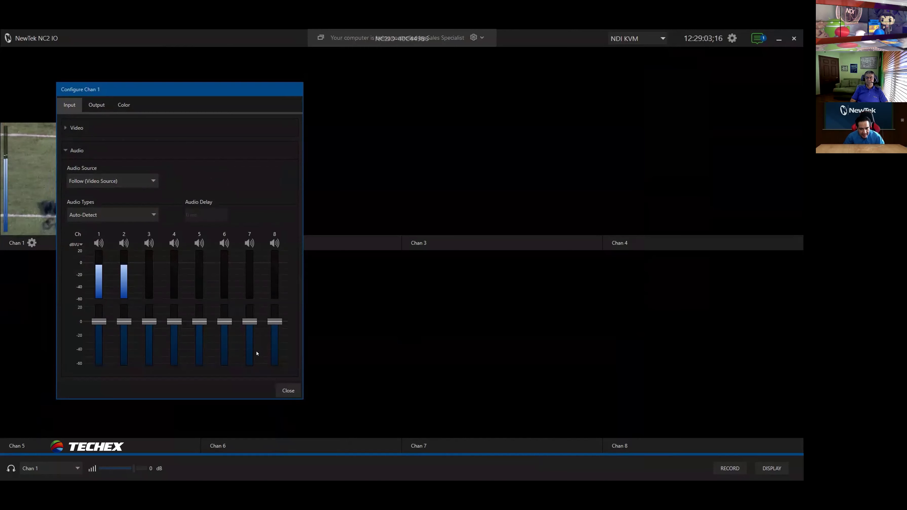
{"action": "mouse_move", "coordinate": [222, 356]}
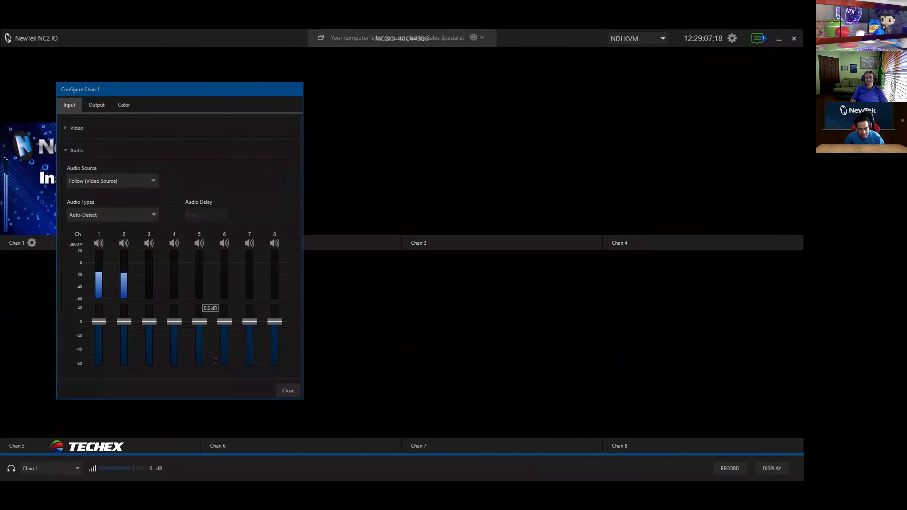
{"action": "mouse_move", "coordinate": [96, 320]}
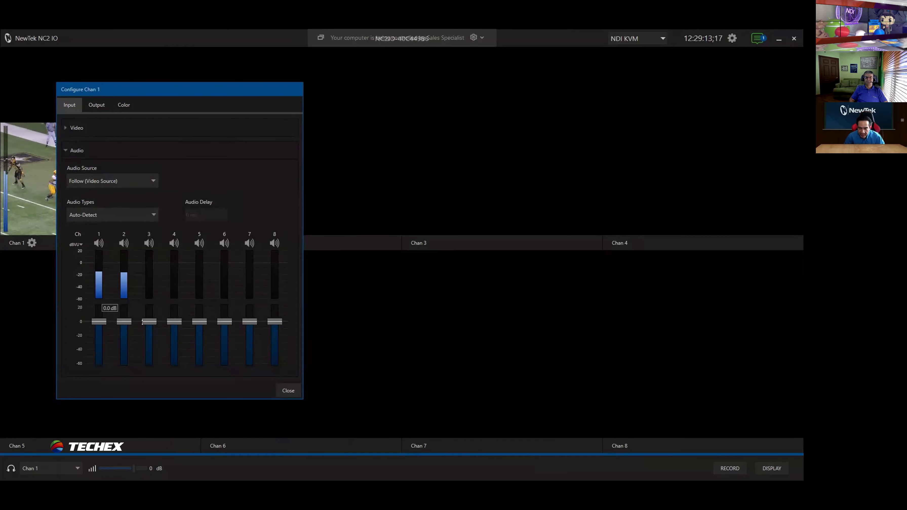
{"action": "mouse_move", "coordinate": [198, 327]}
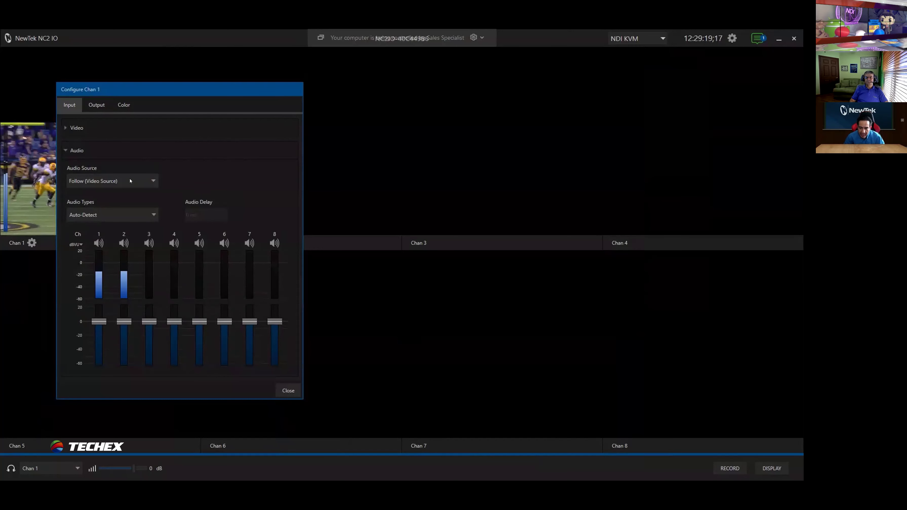
{"action": "left_click", "coordinate": [108, 105]}
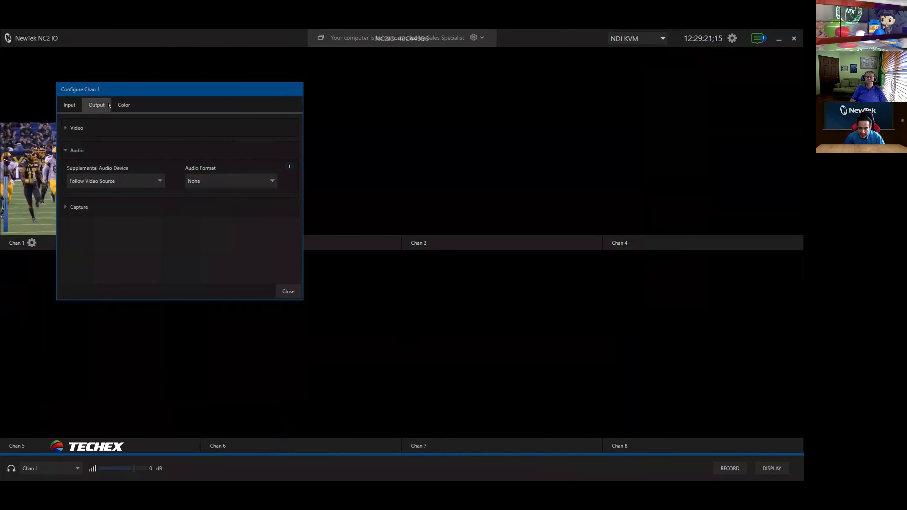
Open the IP Source Manager from Channel 1's local video source choices
{"action": "left_click", "coordinate": [69, 105]}
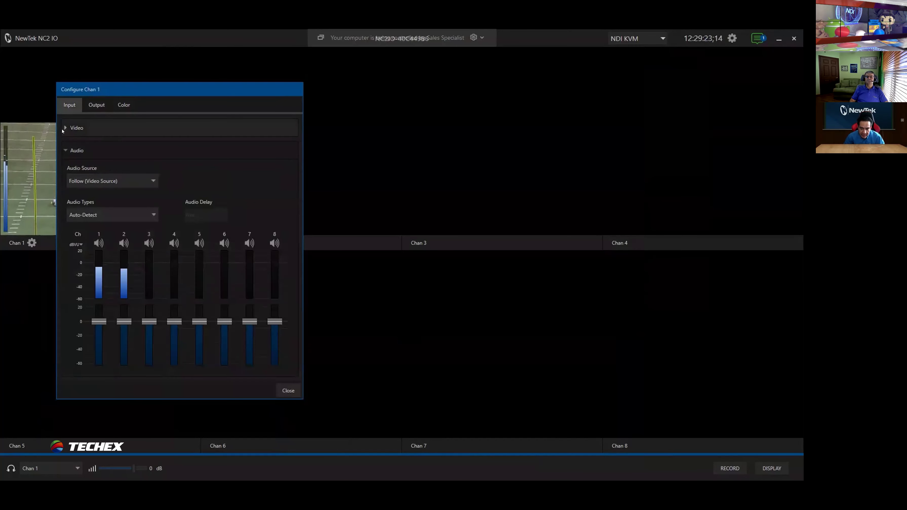
{"action": "left_click", "coordinate": [66, 128]}
{"action": "left_click", "coordinate": [94, 159]}
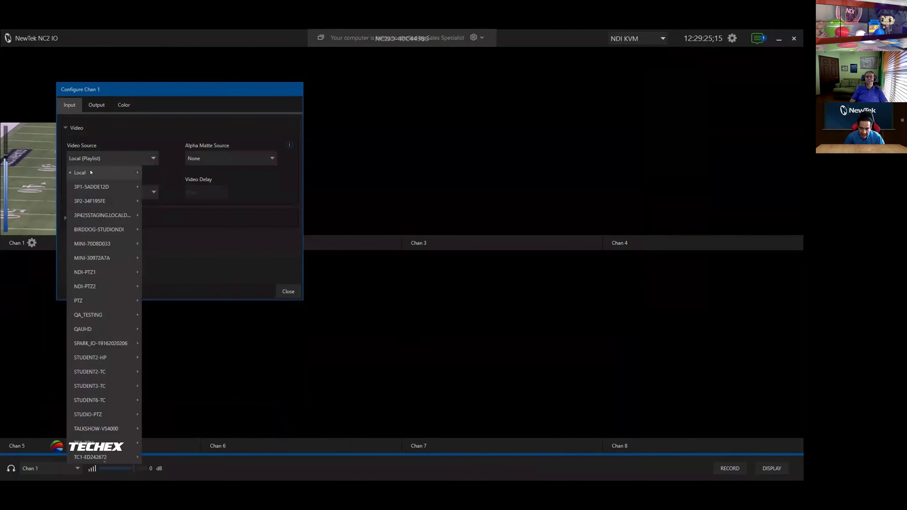
{"action": "mouse_move", "coordinate": [91, 172]}
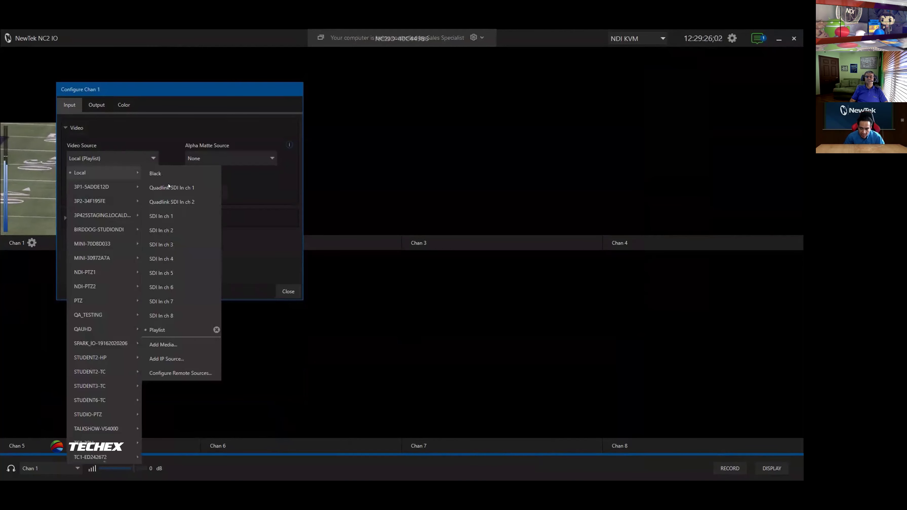
{"action": "left_click", "coordinate": [171, 360]}
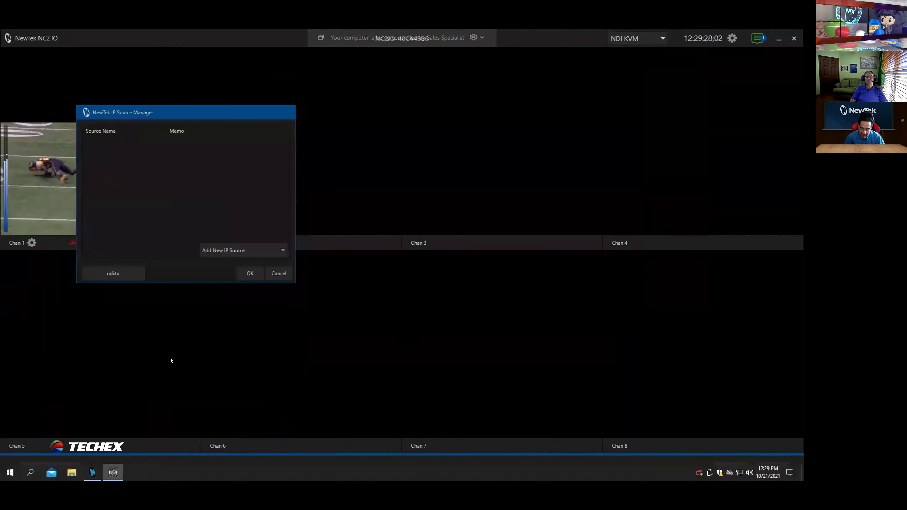
Review the connection settings for a new SRT source, then dismiss the IP Source Manager without adding it
{"action": "left_click", "coordinate": [237, 251]}
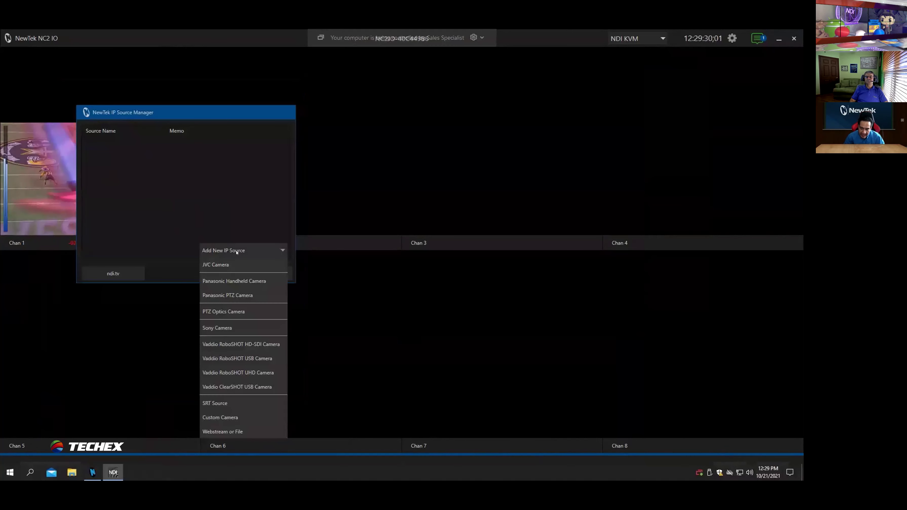
{"action": "left_click", "coordinate": [218, 402]}
{"action": "left_click_drag", "start_coordinate": [396, 181], "coordinate": [325, 180]}
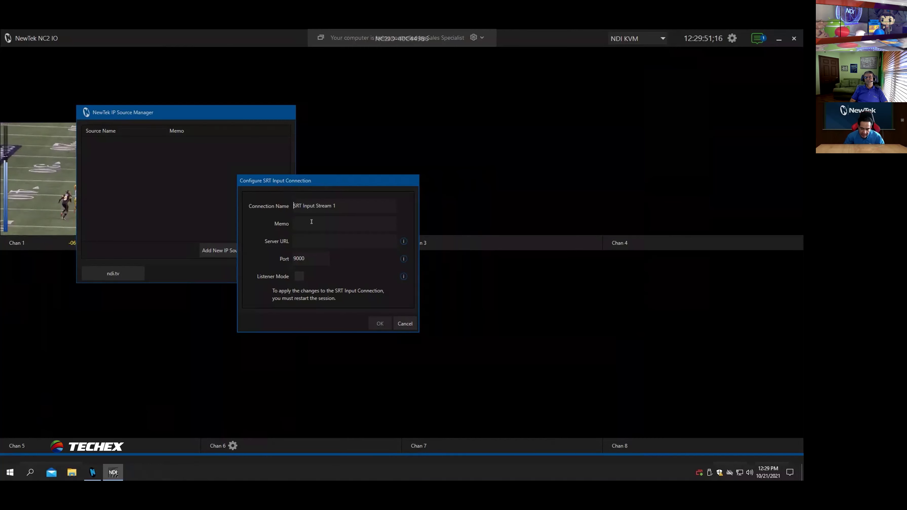
{"action": "left_click", "coordinate": [405, 324]}
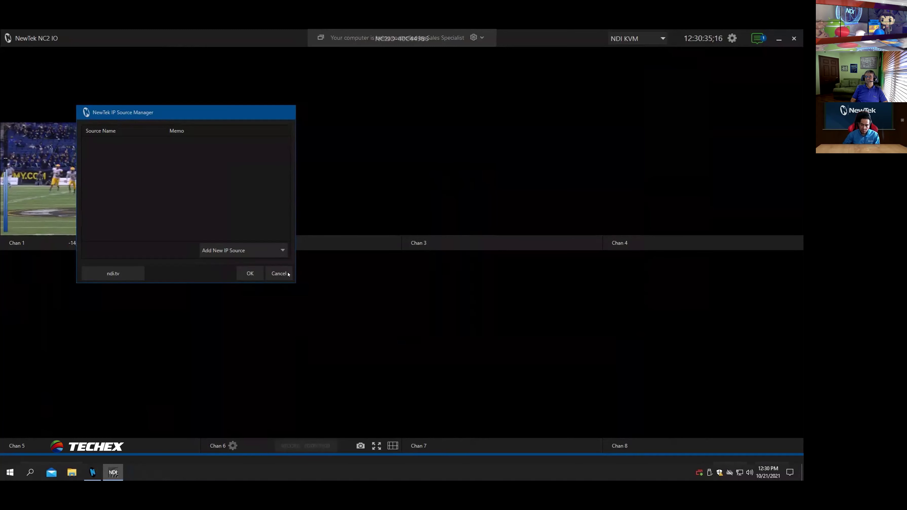
{"action": "left_click", "coordinate": [279, 273]}
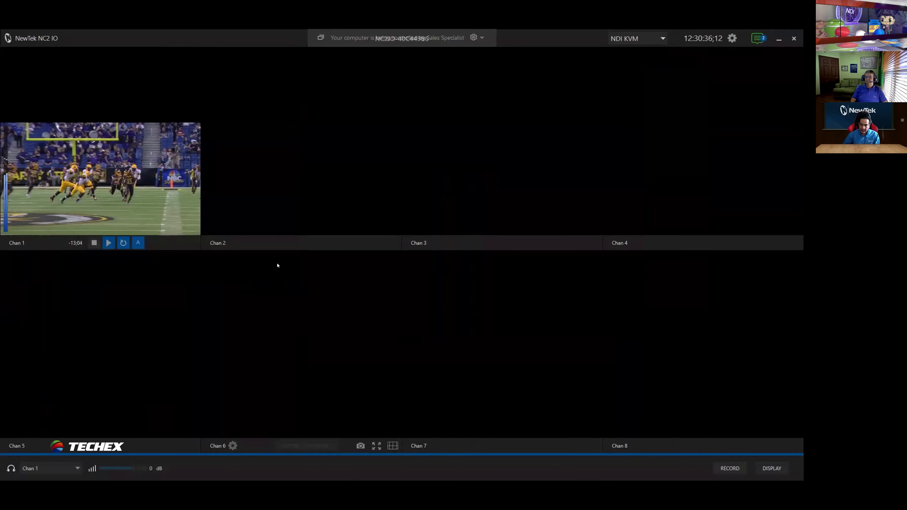
Open the NDI Remote connection settings from Channel 1's local video source choices
{"action": "left_click", "coordinate": [32, 243]}
{"action": "left_click_drag", "start_coordinate": [89, 246], "coordinate": [148, 156]}
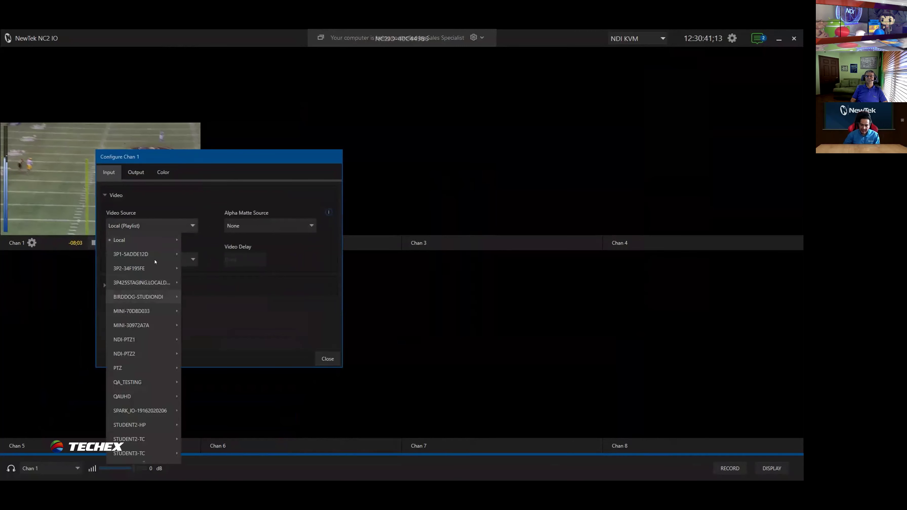
{"action": "mouse_move", "coordinate": [150, 240]}
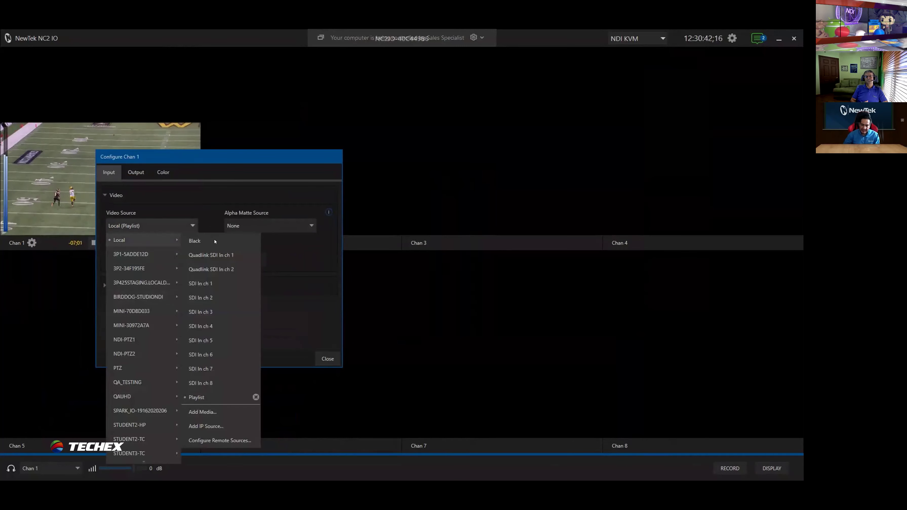
{"action": "left_click", "coordinate": [220, 440]}
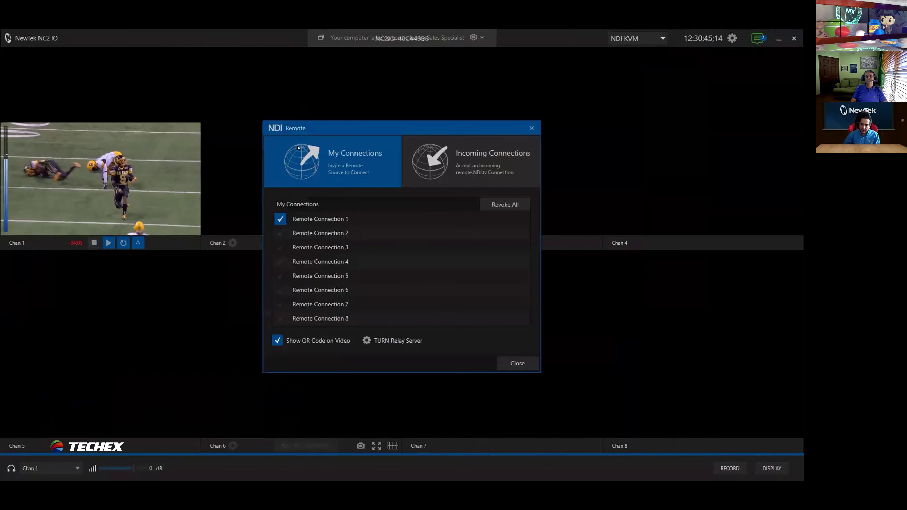
{"action": "left_click_drag", "start_coordinate": [328, 127], "coordinate": [323, 118]}
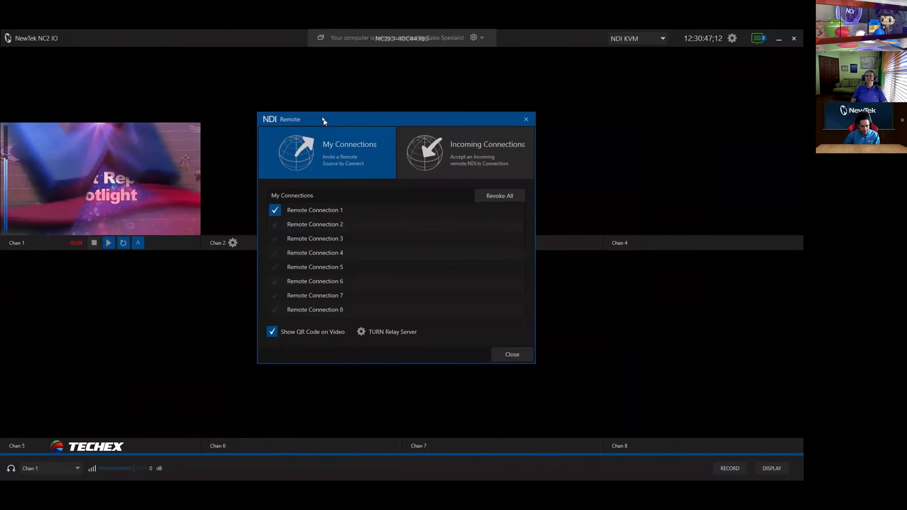
Disable Remote Connection 1 and close the NDI Remote settings
{"action": "left_click", "coordinate": [276, 211]}
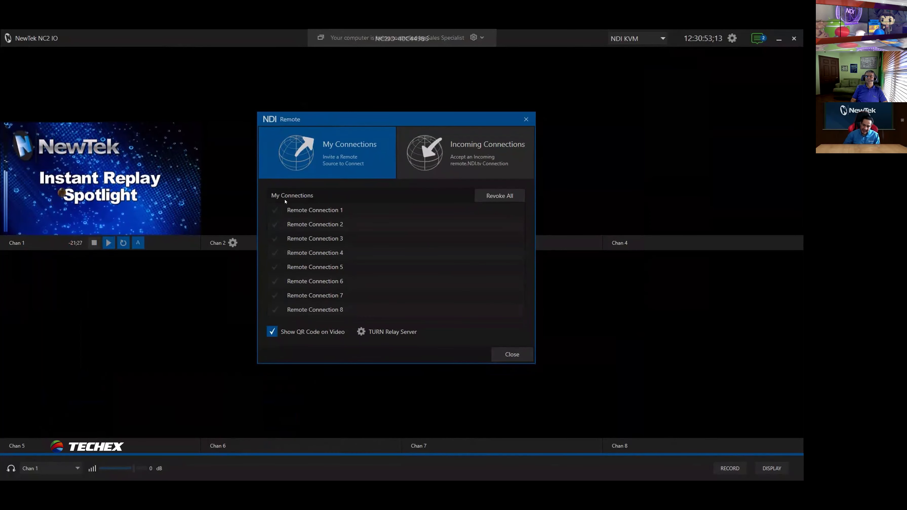
{"action": "left_click", "coordinate": [276, 211]}
{"action": "left_click", "coordinate": [276, 210]}
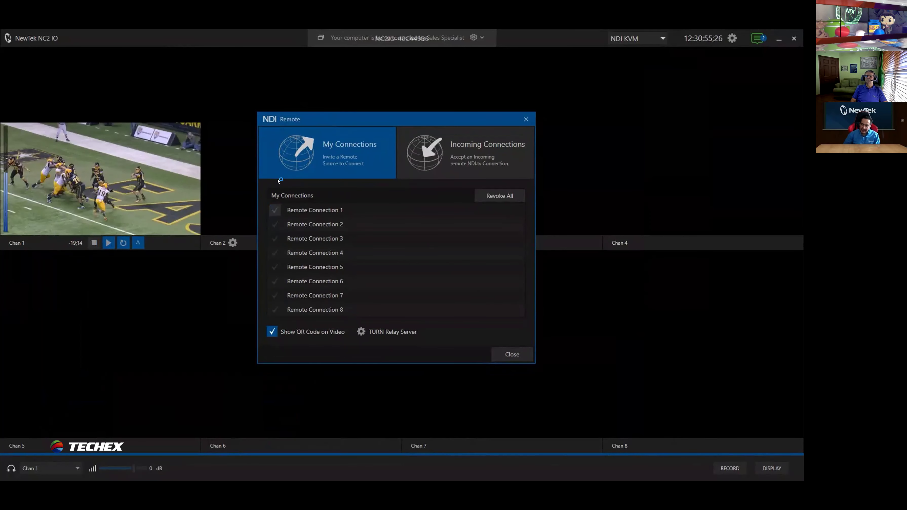
{"action": "left_click", "coordinate": [512, 354]}
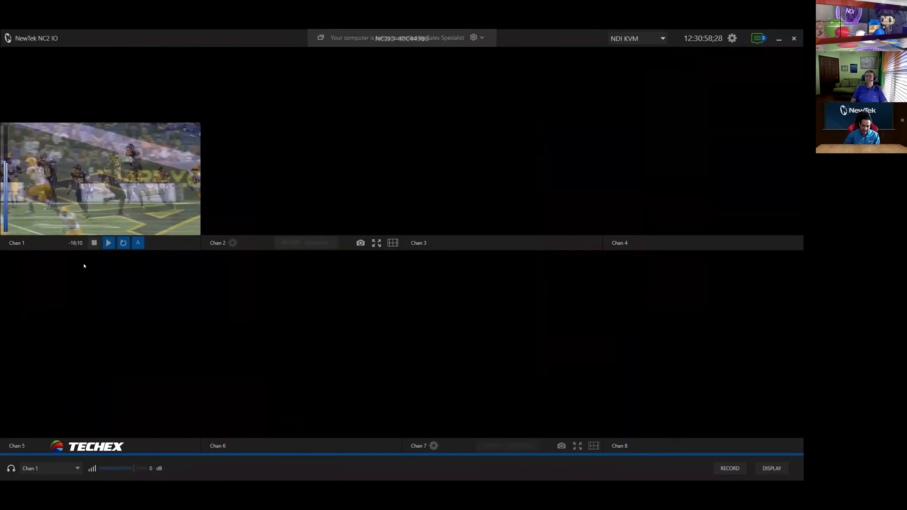
{"action": "left_click", "coordinate": [32, 243]}
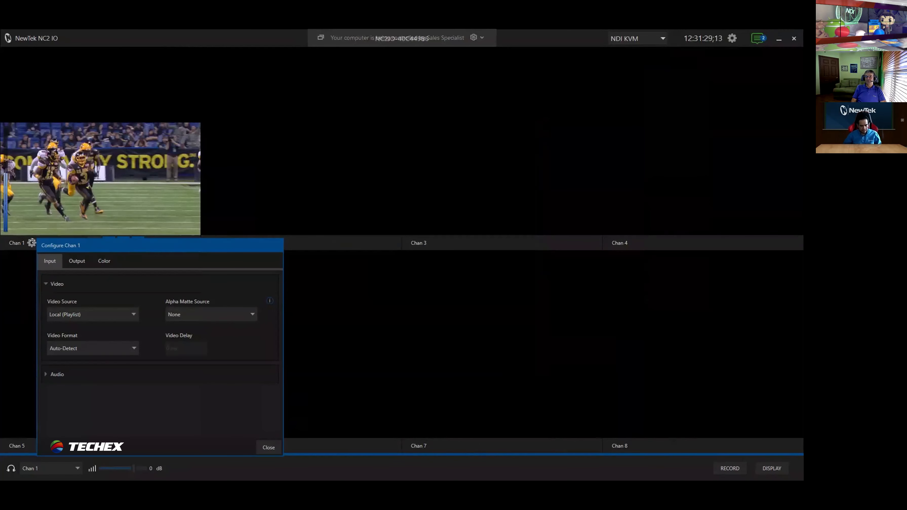
{"action": "left_click", "coordinate": [274, 448]}
{"action": "mouse_move", "coordinate": [150, 226]}
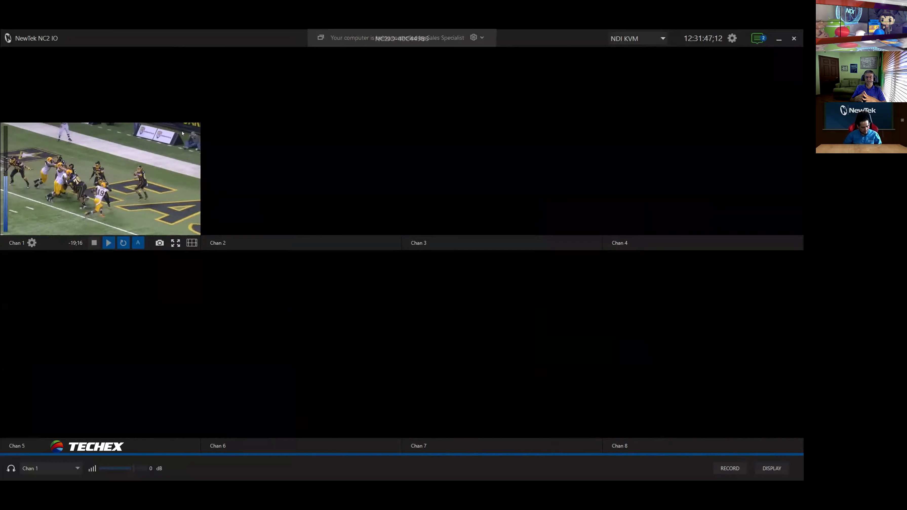
{"action": "mouse_move", "coordinate": [234, 153]}
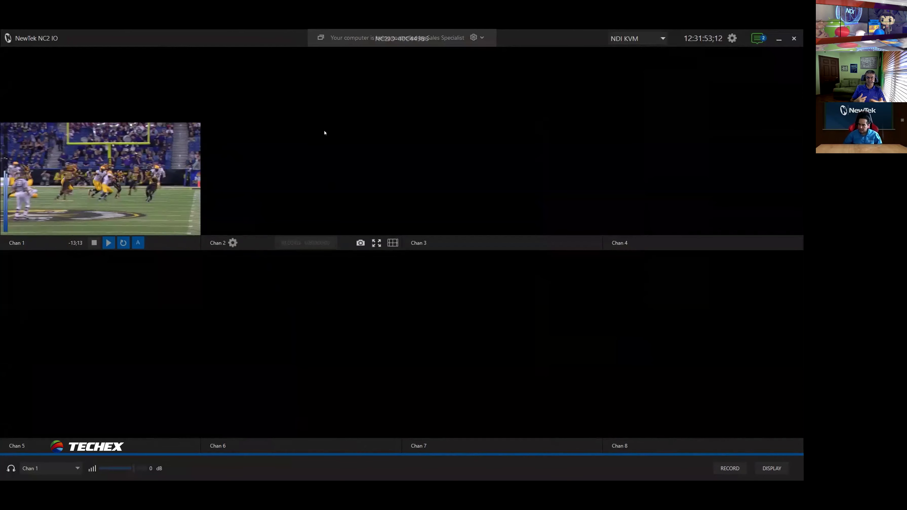
Move the remote-control notice off the device name and review the NDI KVM access options
{"action": "left_click_drag", "start_coordinate": [305, 35], "coordinate": [138, 37]}
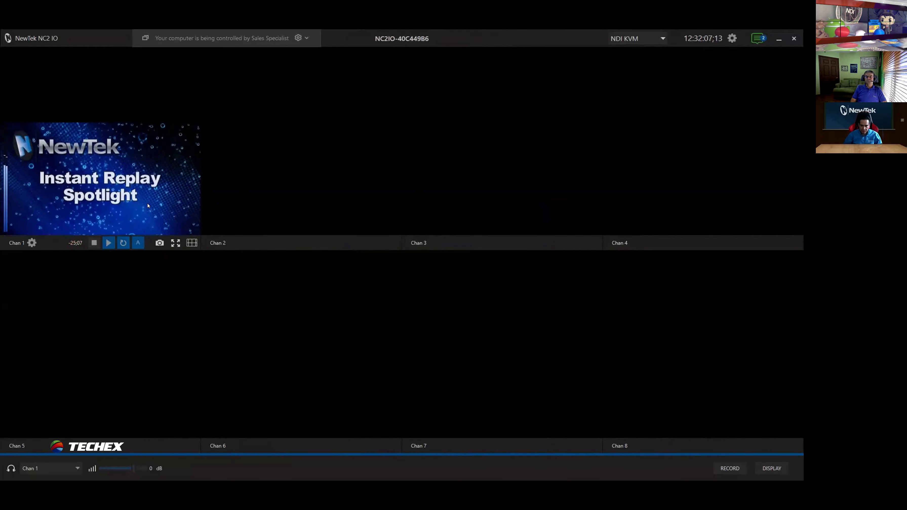
{"action": "left_click", "coordinate": [650, 38]}
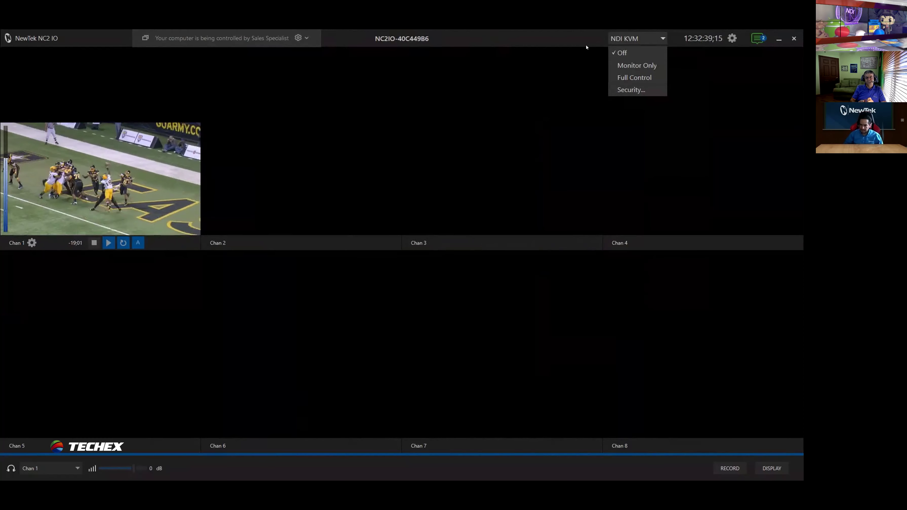
{"action": "left_click", "coordinate": [580, 40]}
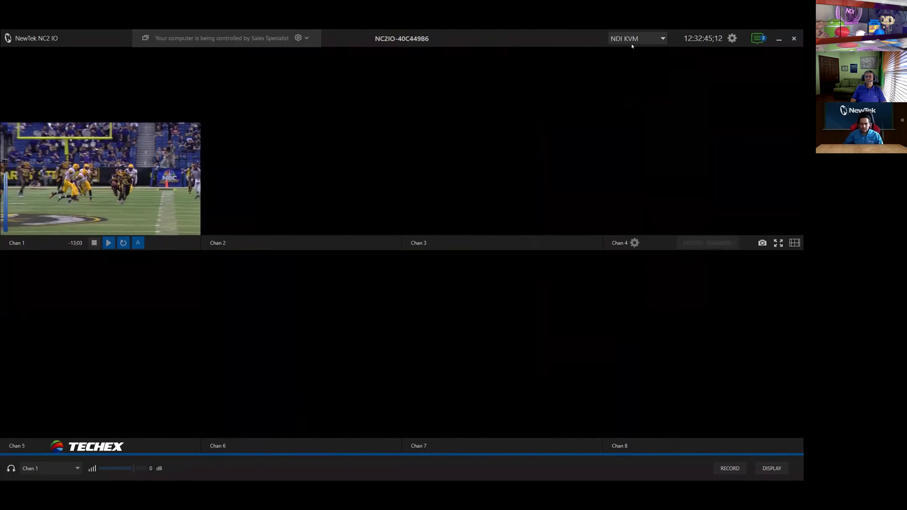
Open the NDI KVM Security settings to examine the KVM group restriction
{"action": "left_click", "coordinate": [640, 38]}
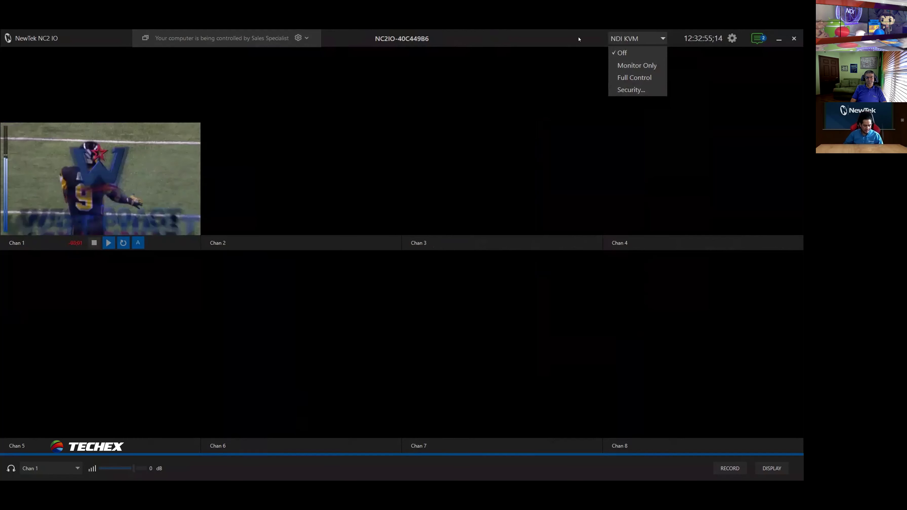
{"action": "left_click", "coordinate": [638, 92]}
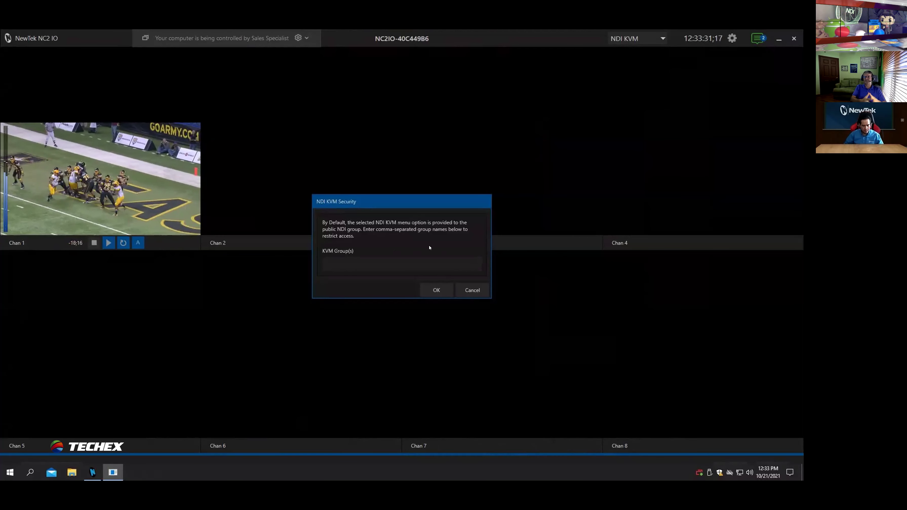
{"action": "left_click_drag", "start_coordinate": [439, 202], "coordinate": [443, 195]}
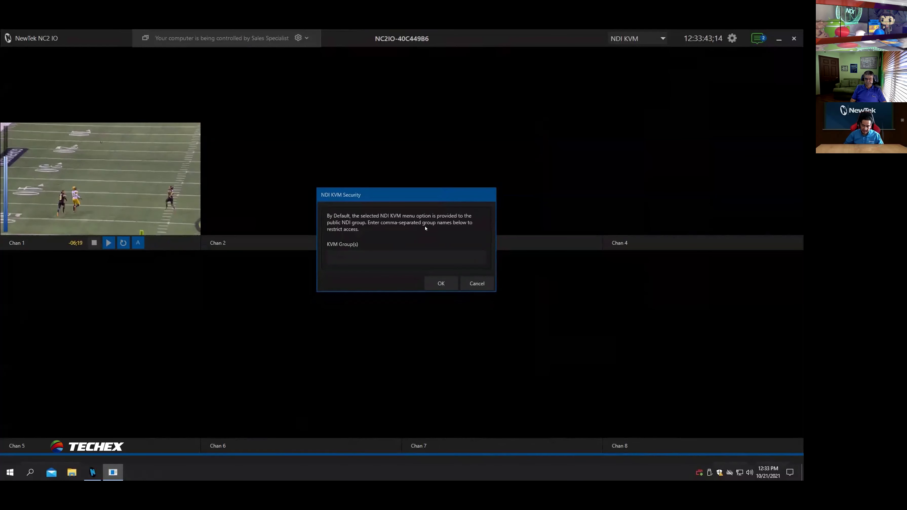
{"action": "left_click_drag", "start_coordinate": [398, 198], "coordinate": [405, 197]}
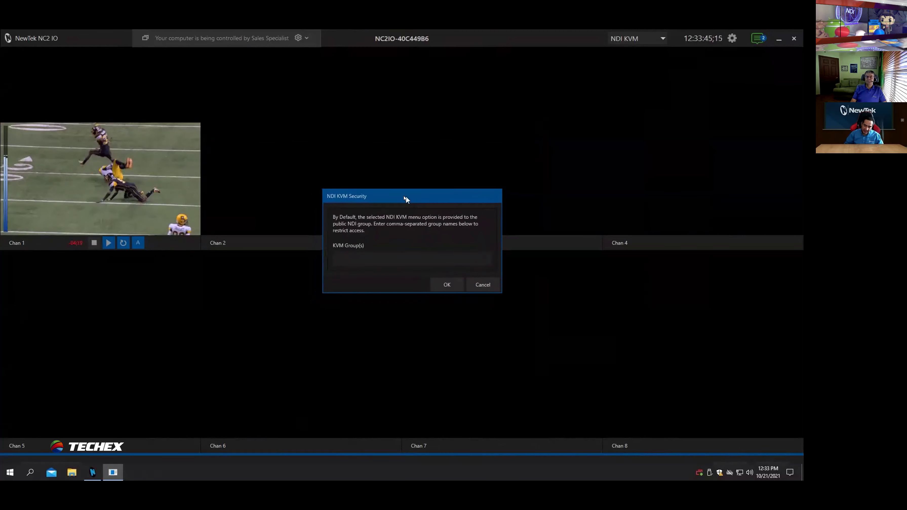